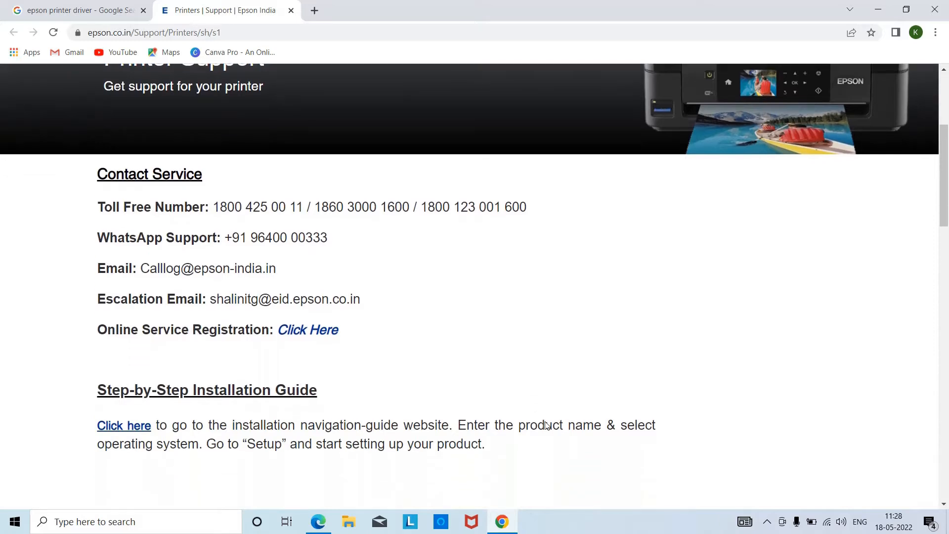
Search the printer support site by product name for l565 and open the Epson L565 support page.
scroll(547, 426, down, 5)
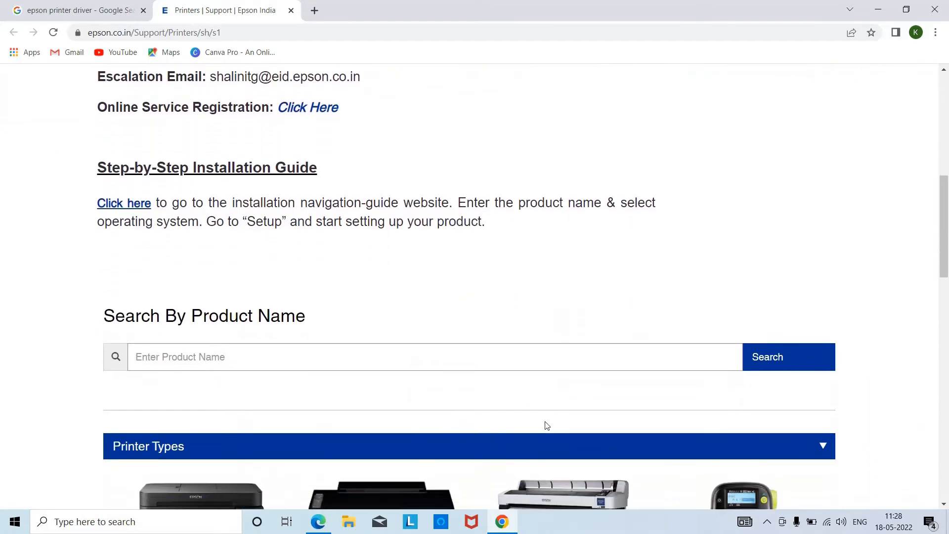
click(244, 332)
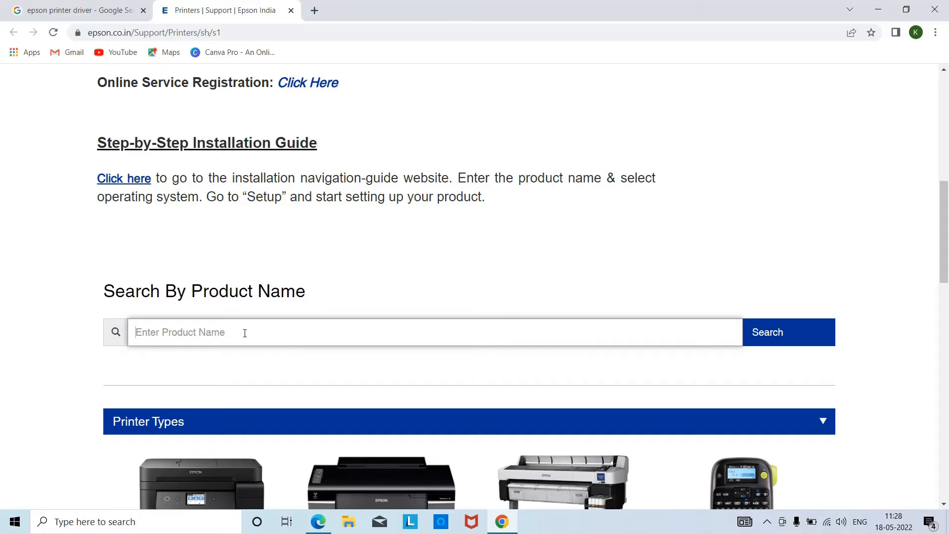
text(l565)
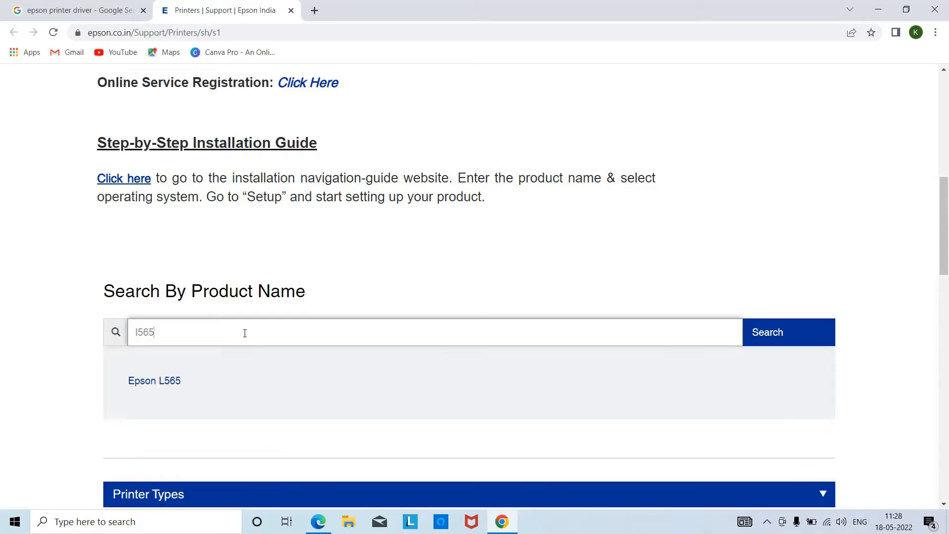
click(144, 382)
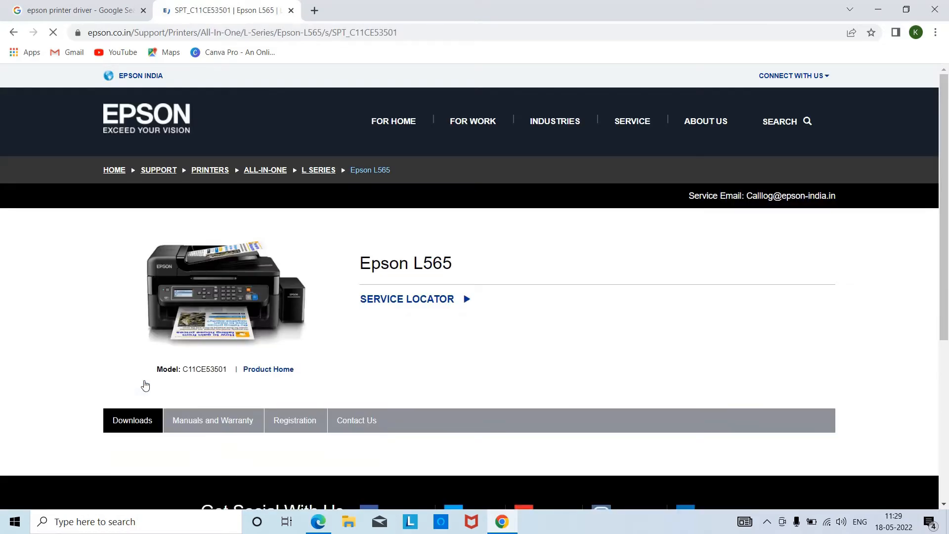
Show the Epson L565 downloads for Windows 10 64-bit and expand the list of drivers.
click(125, 422)
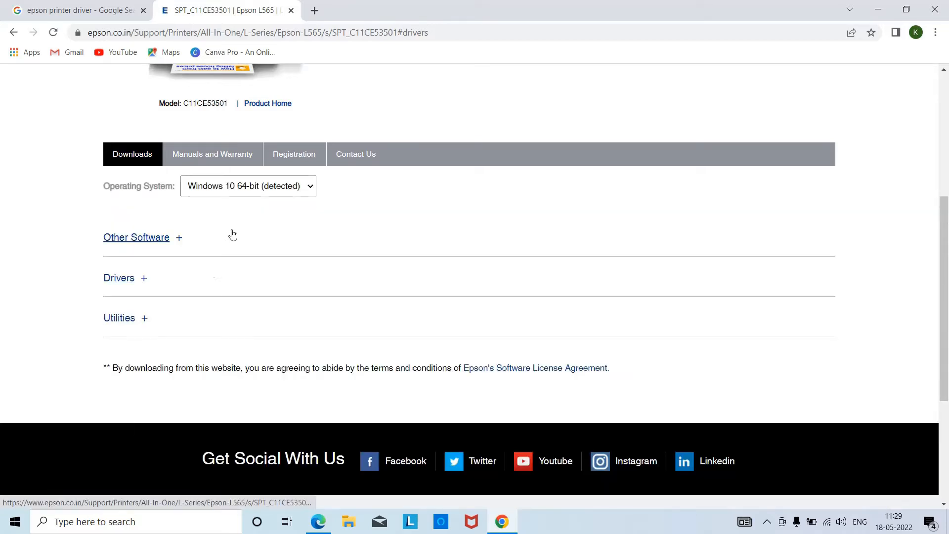
click(262, 189)
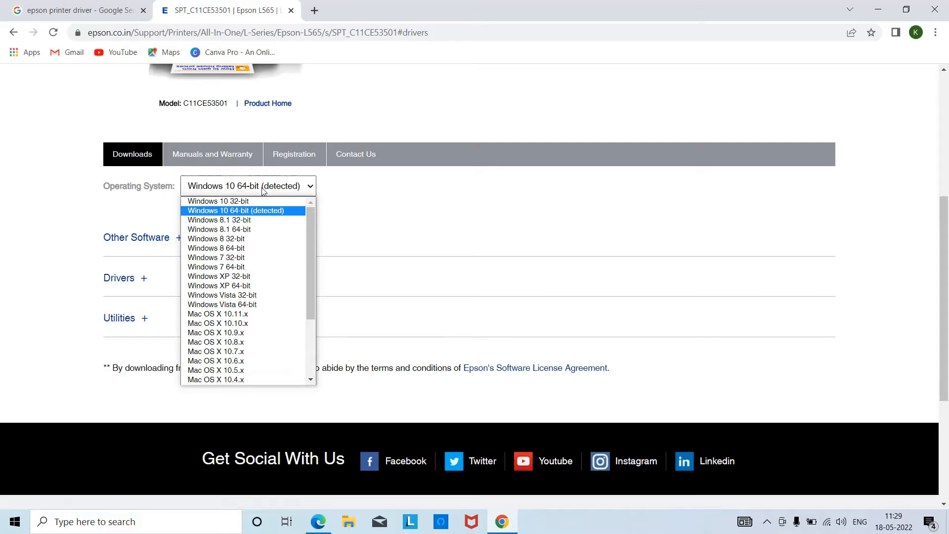
click(256, 213)
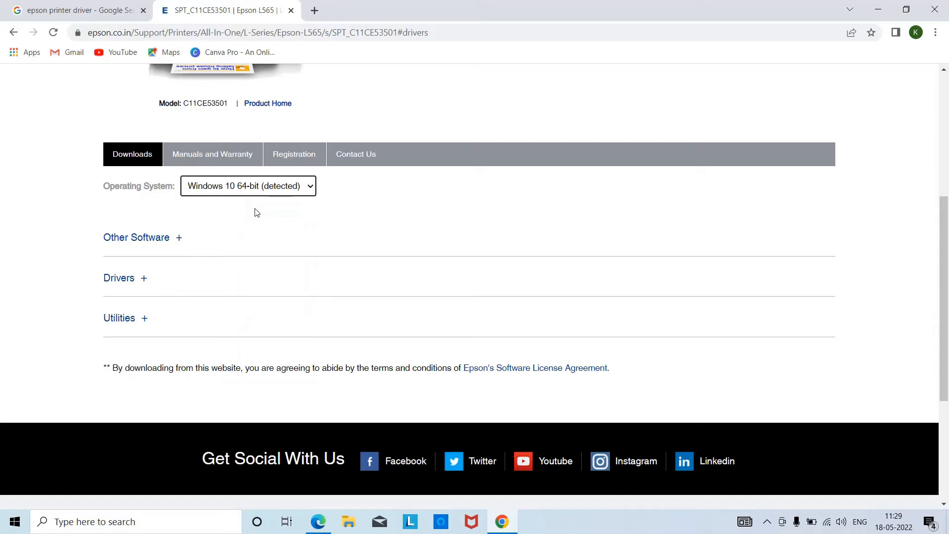
click(123, 280)
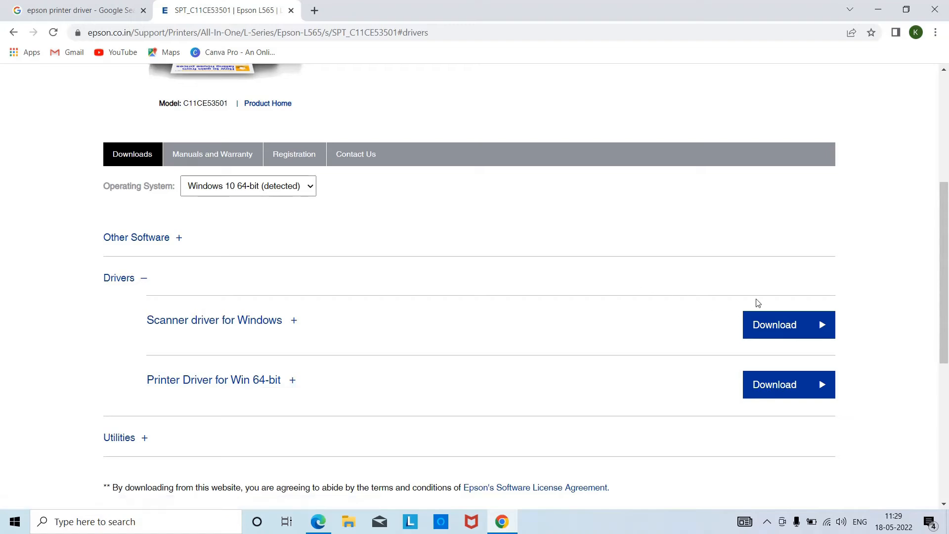
Download the scanner driver for Windows and the printer driver for Win 64-bit, accepting the licence terms for each.
click(783, 331)
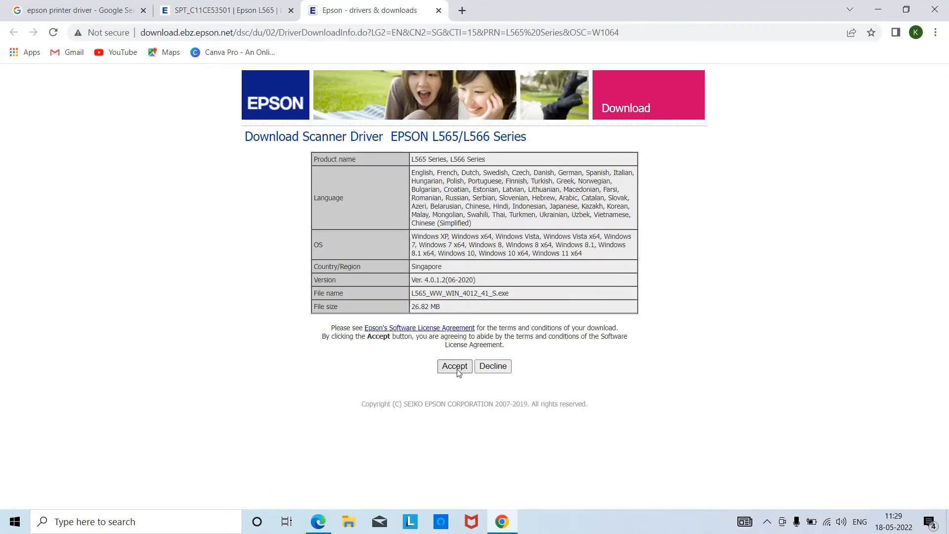
click(457, 368)
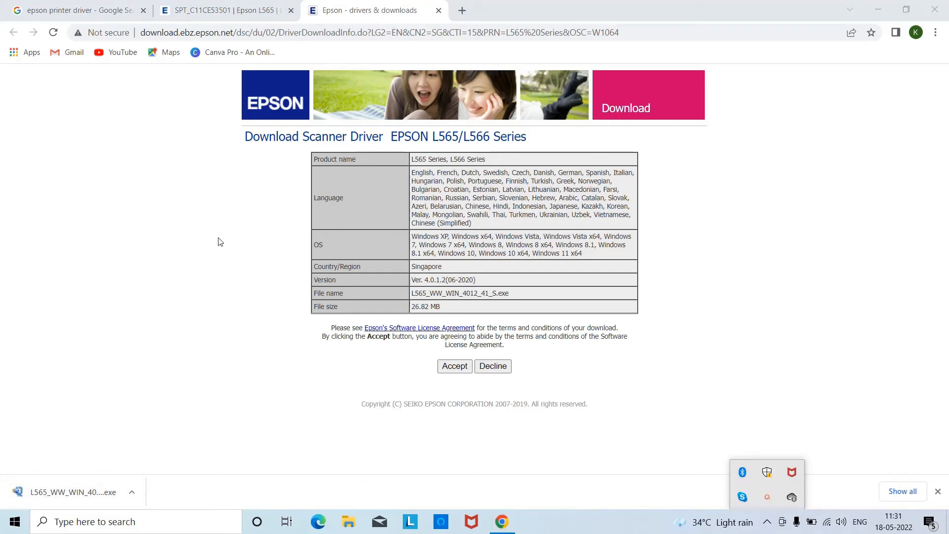
click(440, 10)
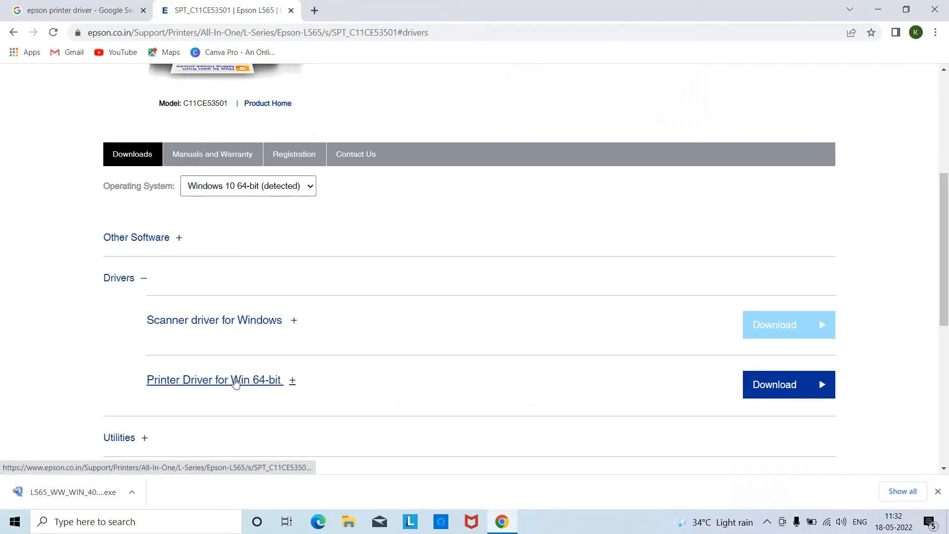
click(769, 391)
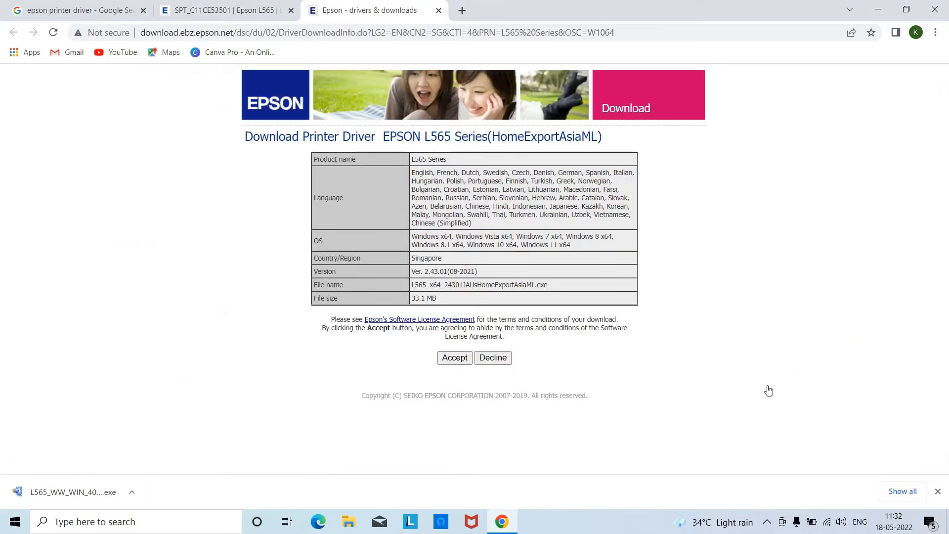
click(458, 360)
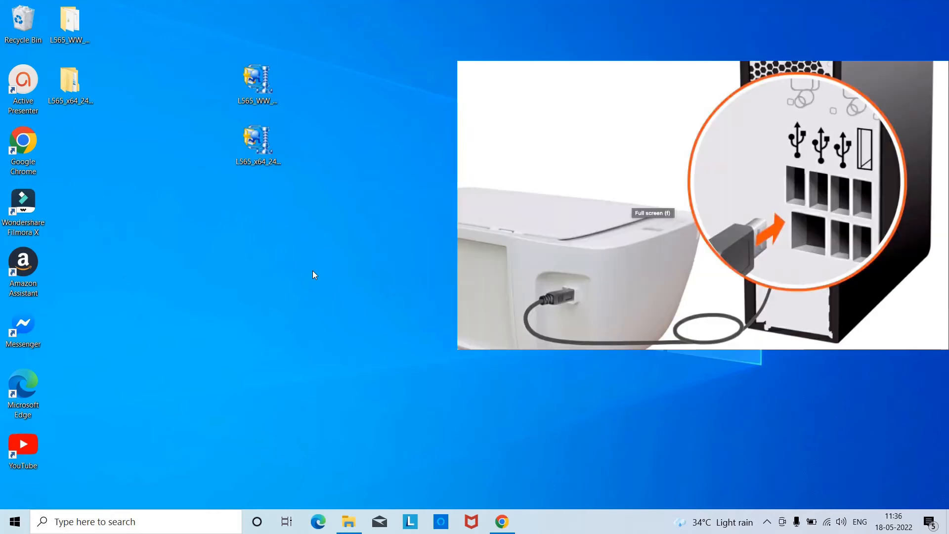
Install EPSON Scan by running Setup from the L565_WW_WIN_4012_41_S desktop folder, accepting the licence agreement, and close the folder.
double_click(70, 24)
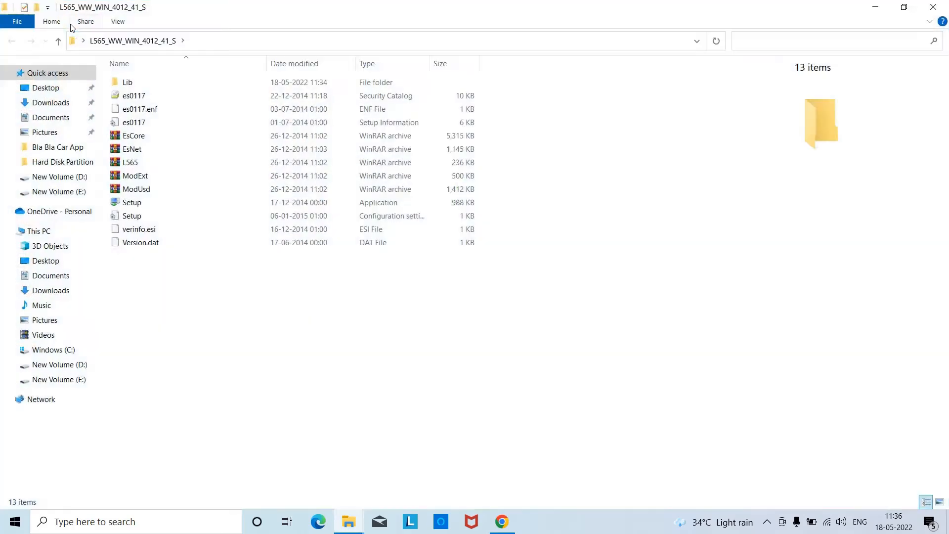
double_click(142, 204)
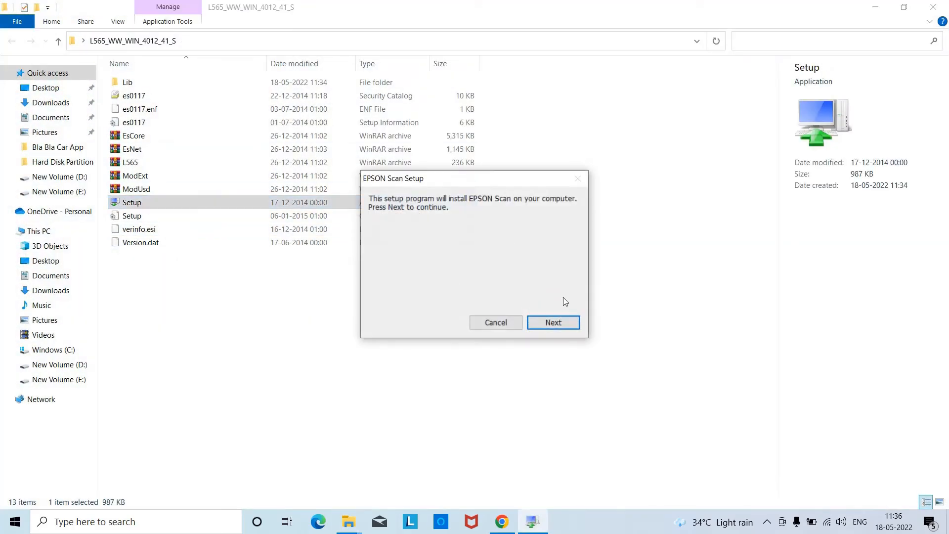
click(567, 321)
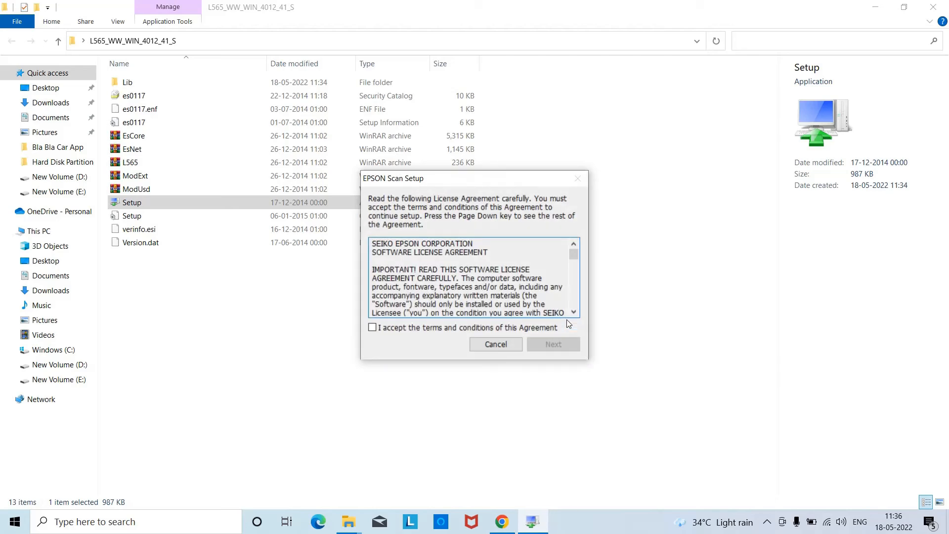
click(382, 329)
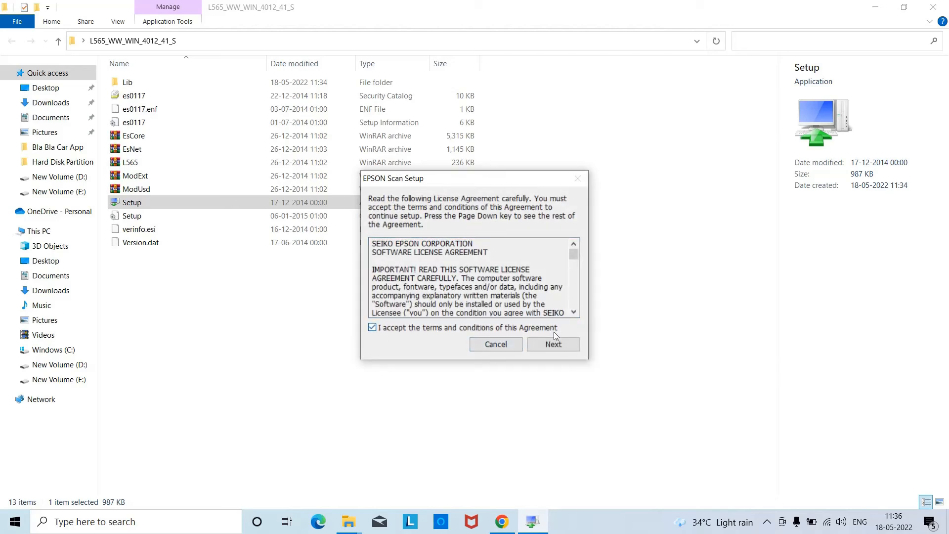
click(546, 345)
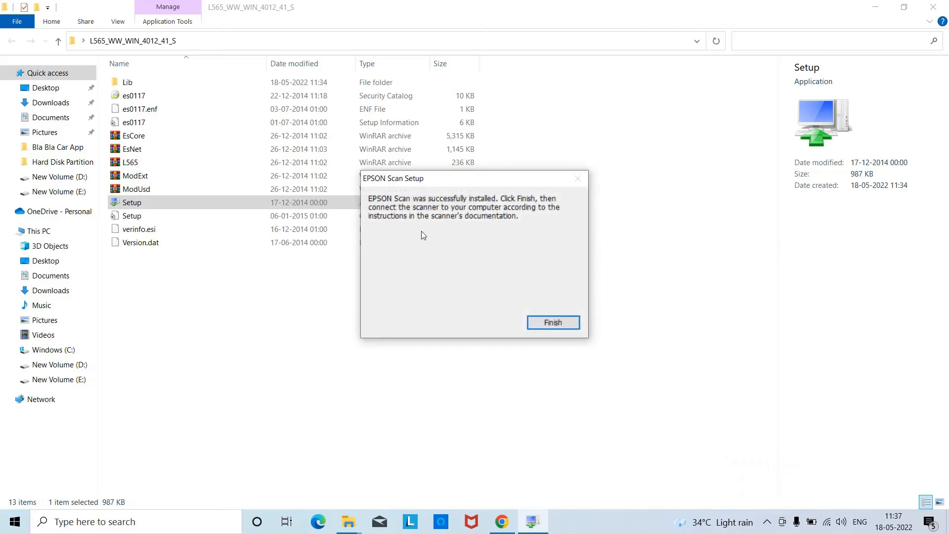
click(572, 326)
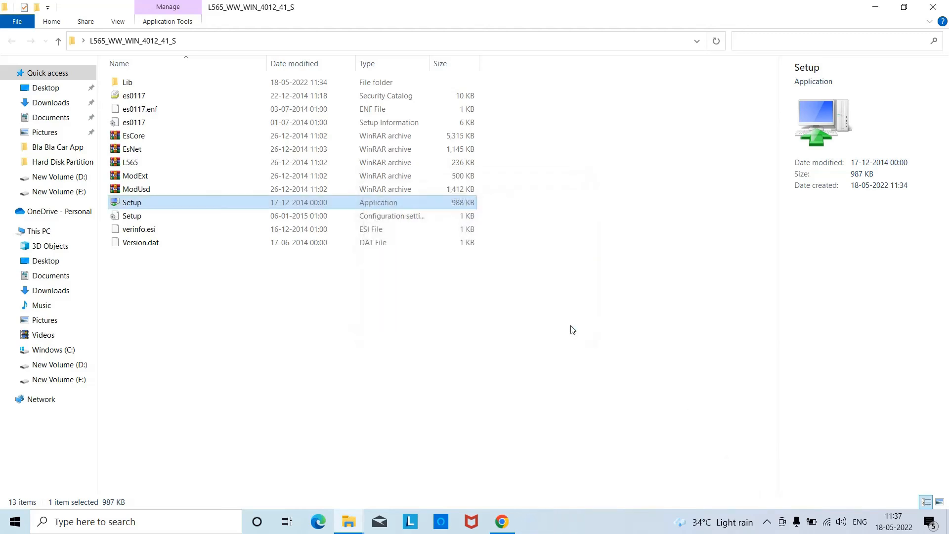
click(930, 9)
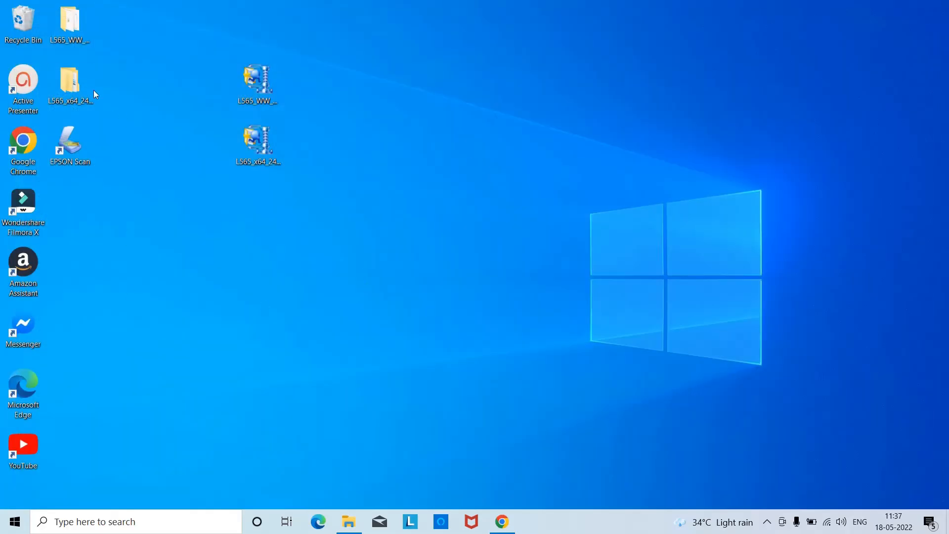
Launch the SETUP64 application from WINX64\SETUP inside the L565_x64_24301JAUsHomeExportAsiaML desktop folder.
double_click(75, 83)
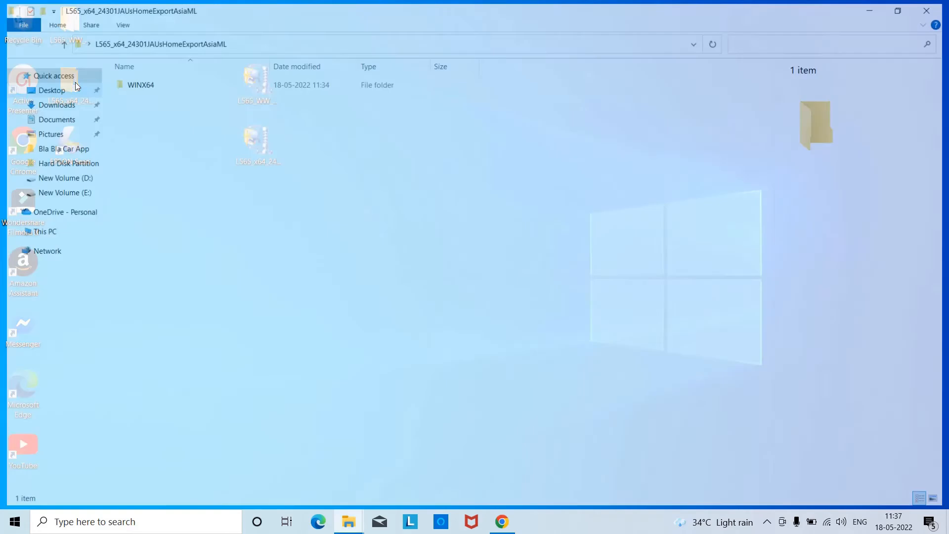
double_click(148, 84)
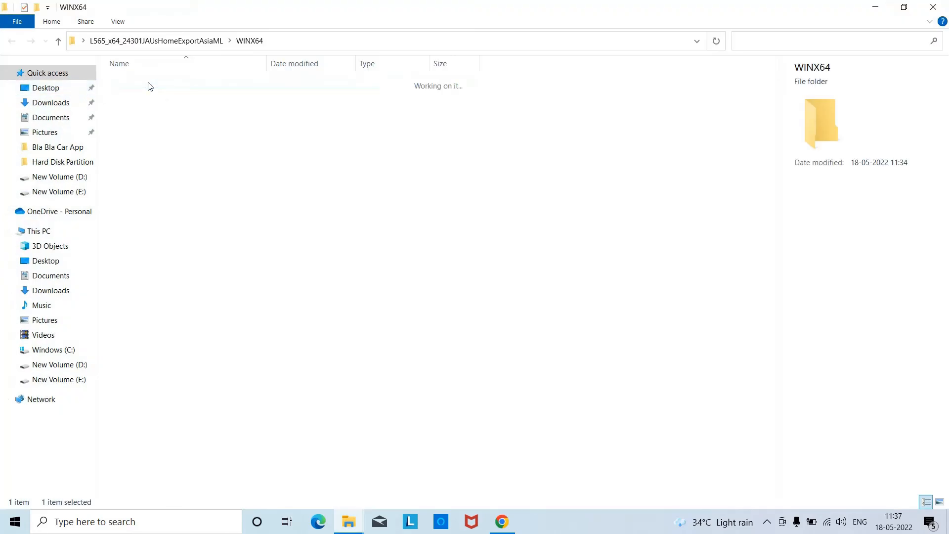
click(133, 176)
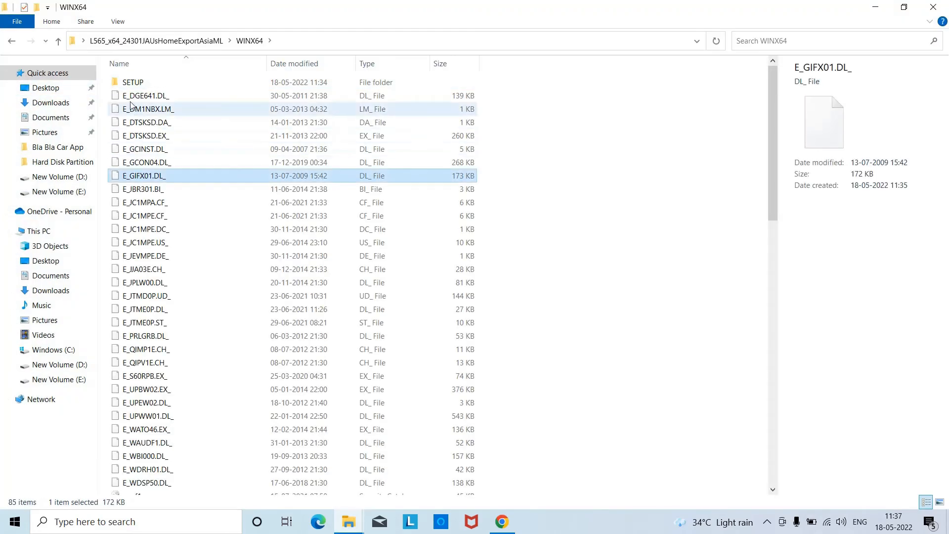
double_click(131, 85)
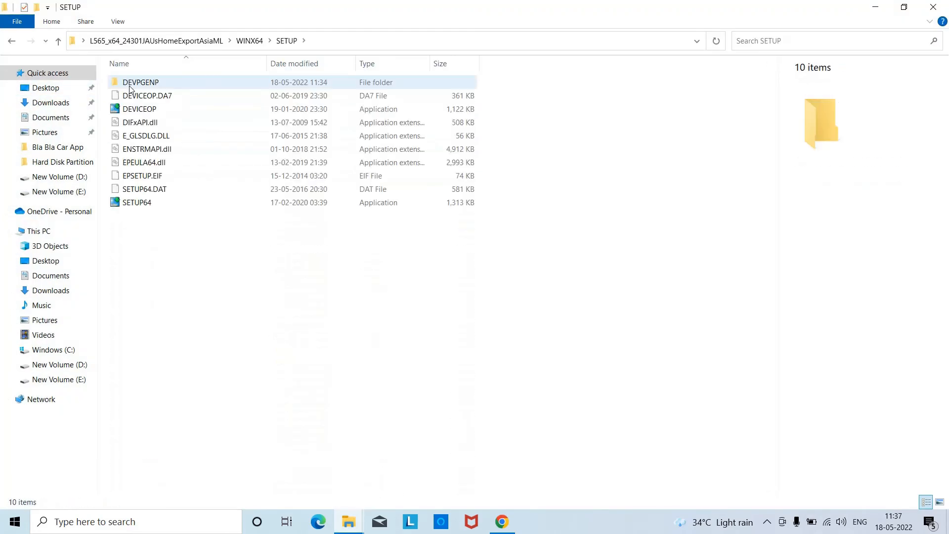
click(146, 206)
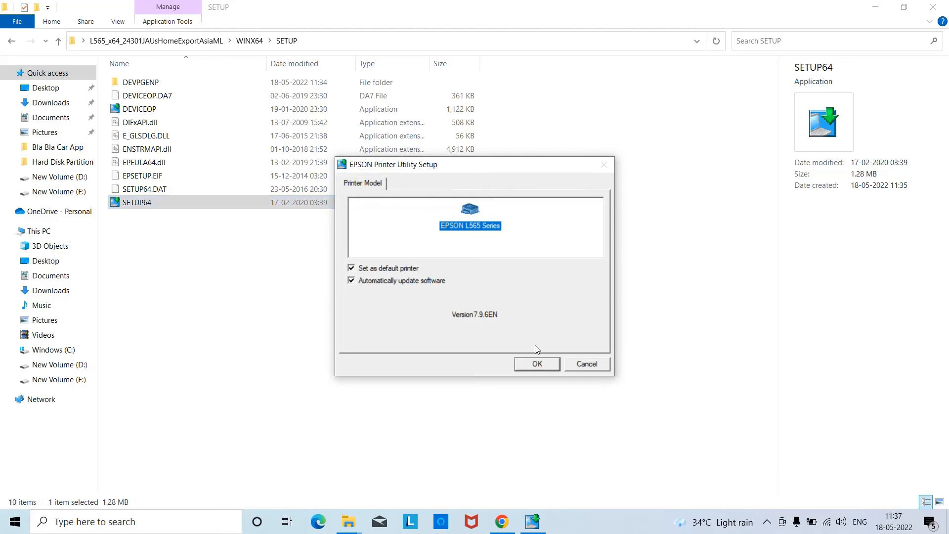
Install the EPSON L565 Series driver in English as default printer with automatic updates, agreeing to the licence, and return to the desktop.
click(536, 364)
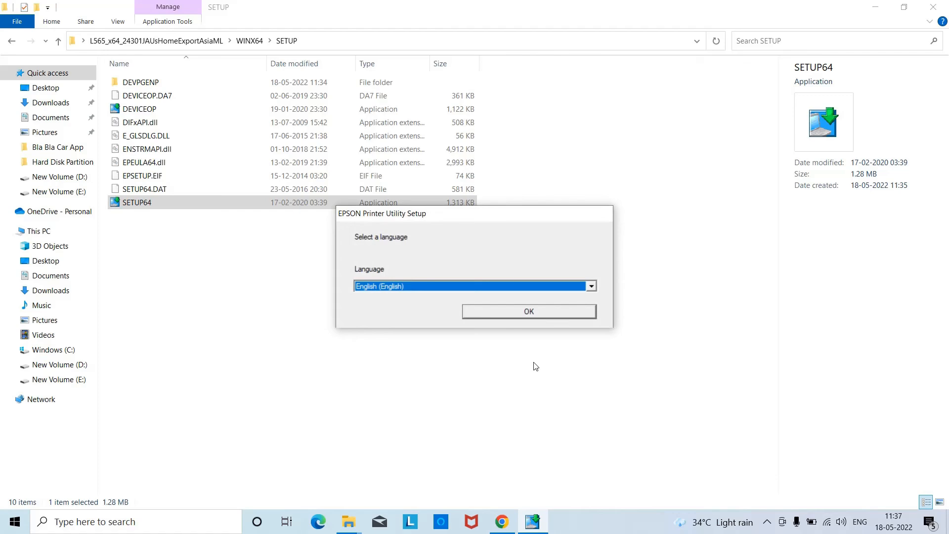
click(537, 313)
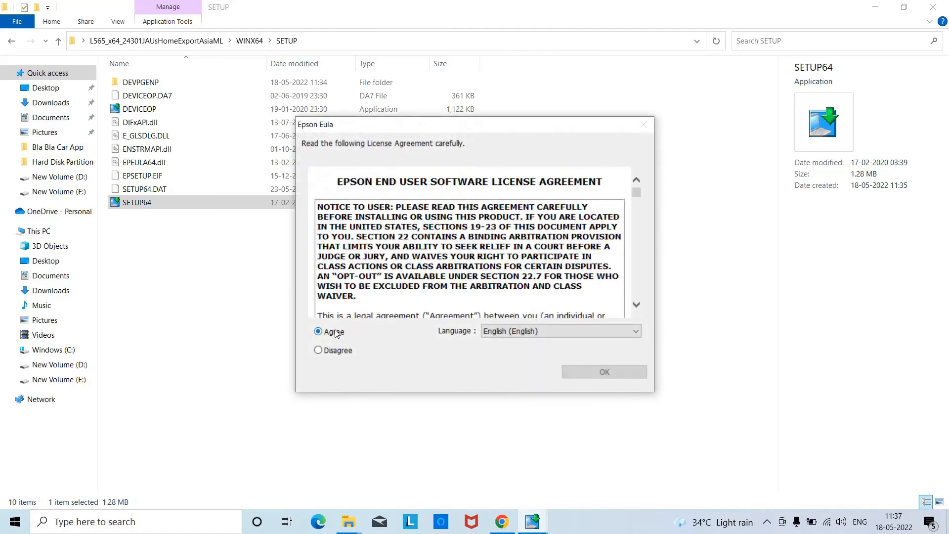
click(606, 370)
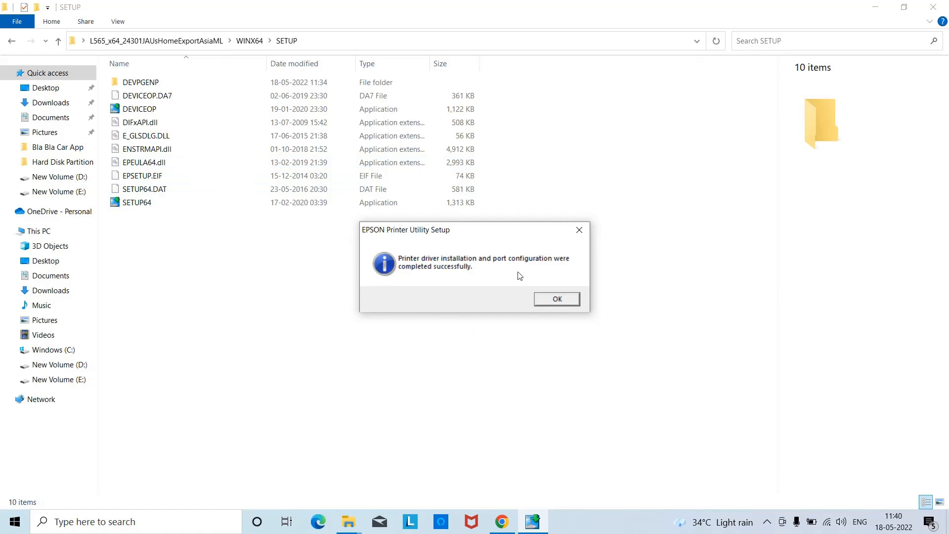
click(557, 300)
key(super+d)
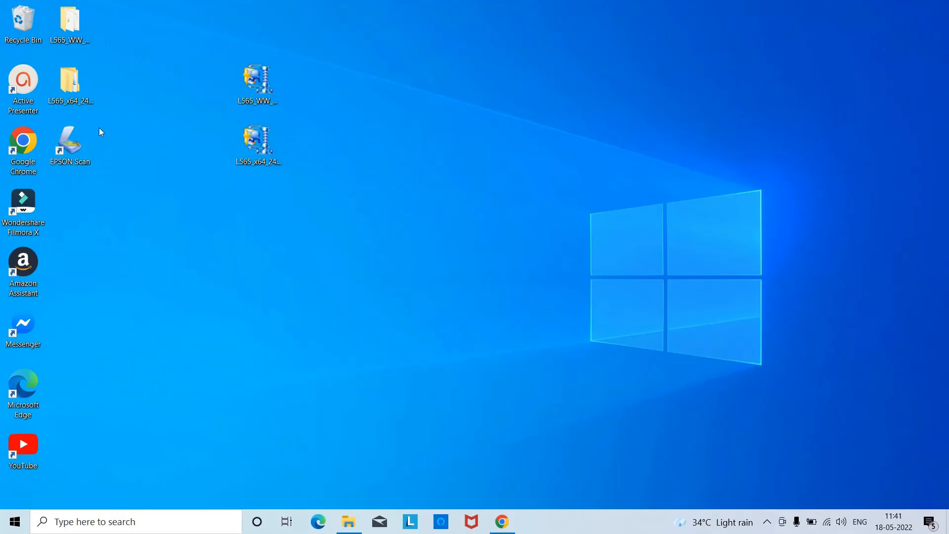